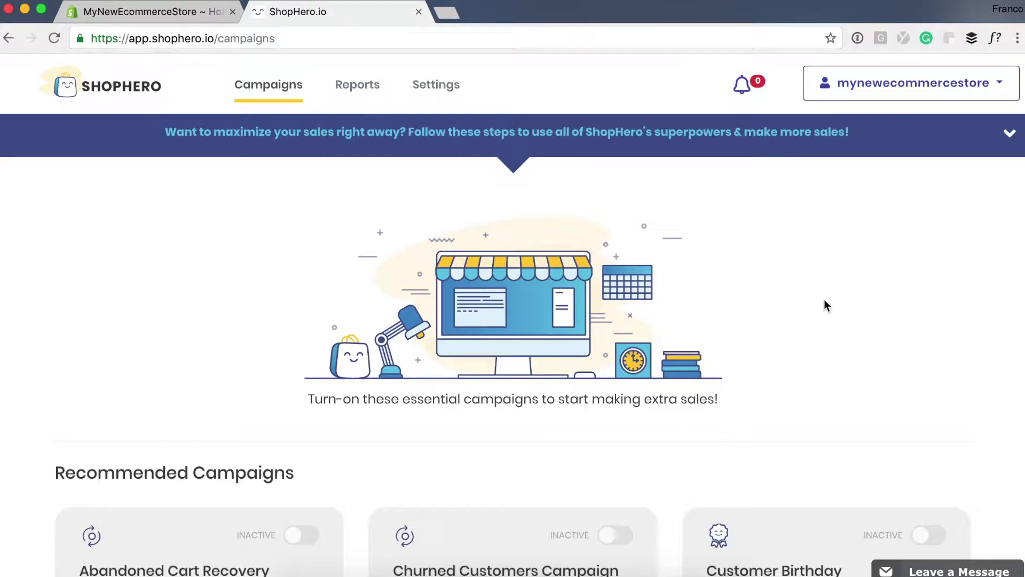
Step: Read the checklist's ShopHero COUPONS step, collapse the checklist, and go to the Settings page
{"action": "left_click", "coordinate": [815, 137]}
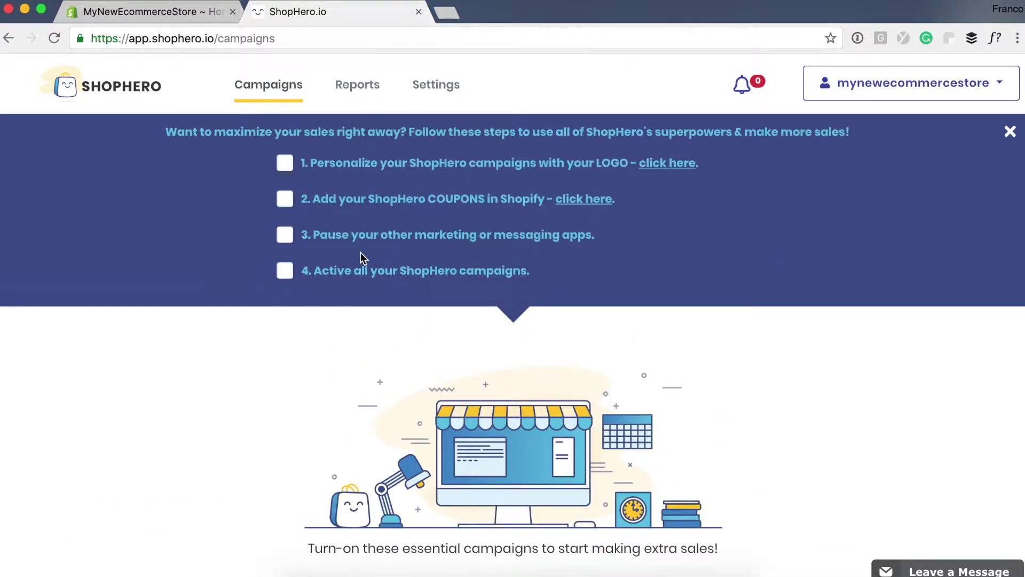
{"action": "left_click", "coordinate": [431, 204]}
{"action": "left_click_drag", "start_coordinate": [432, 205], "coordinate": [493, 203]}
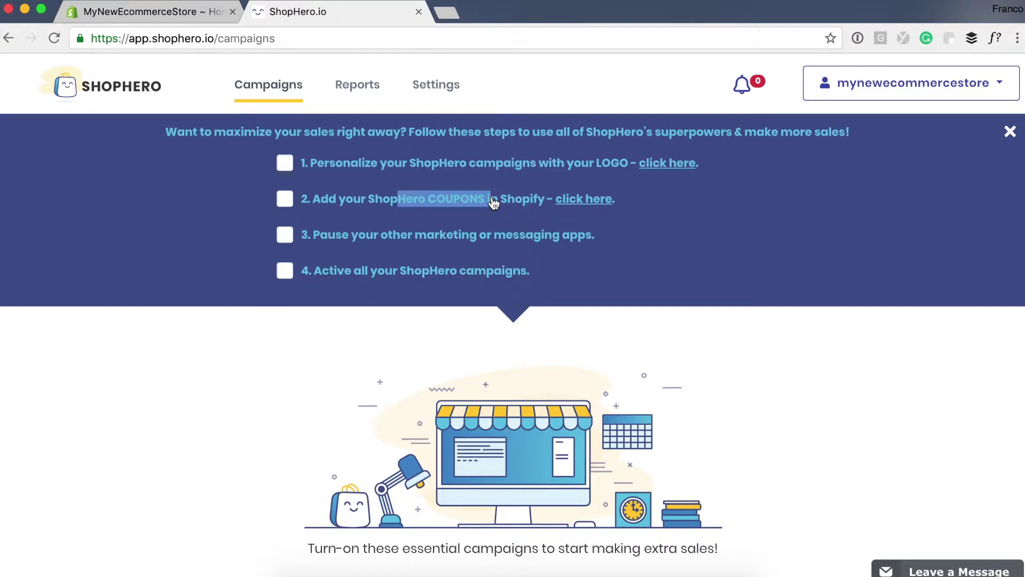
{"action": "left_click", "coordinate": [740, 137]}
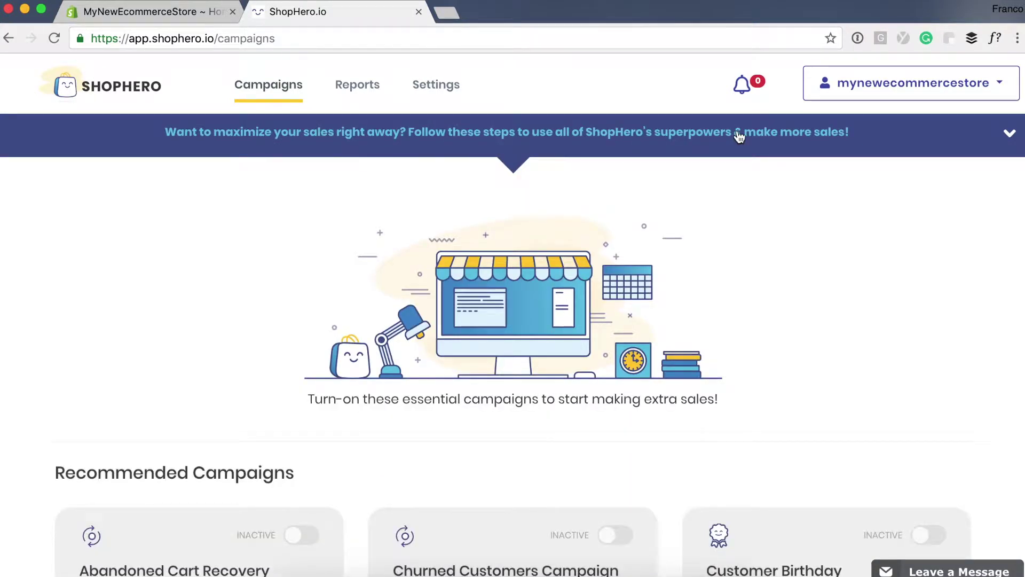
{"action": "left_click", "coordinate": [424, 93]}
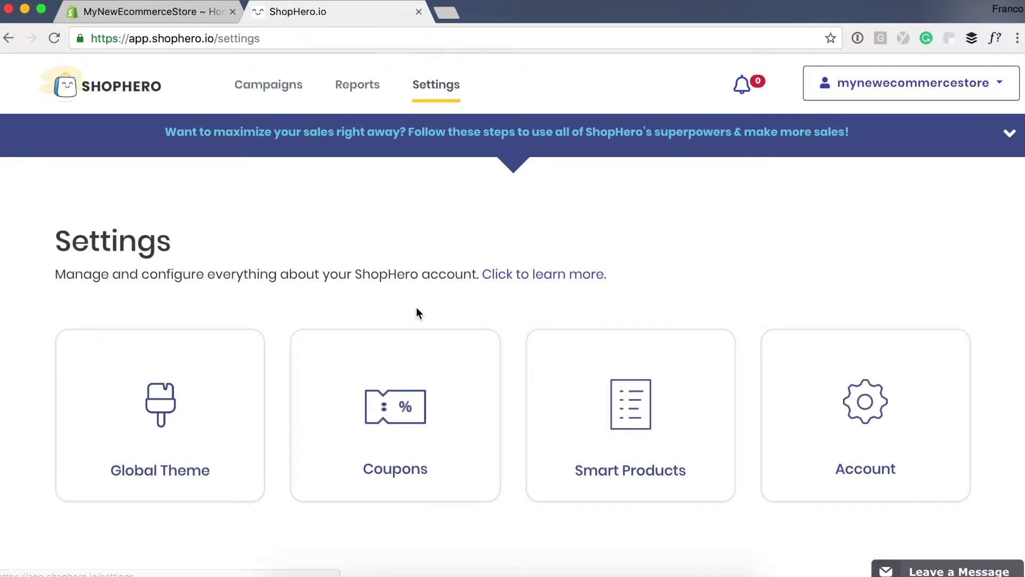
Step: Open Coupons settings and scroll down to the campaign coupons, such as HAPPY15 and SAVE10
{"action": "left_click", "coordinate": [408, 389]}
{"action": "scroll", "coordinate": [408, 390], "scroll_direction": "down", "scroll_amount": 4}
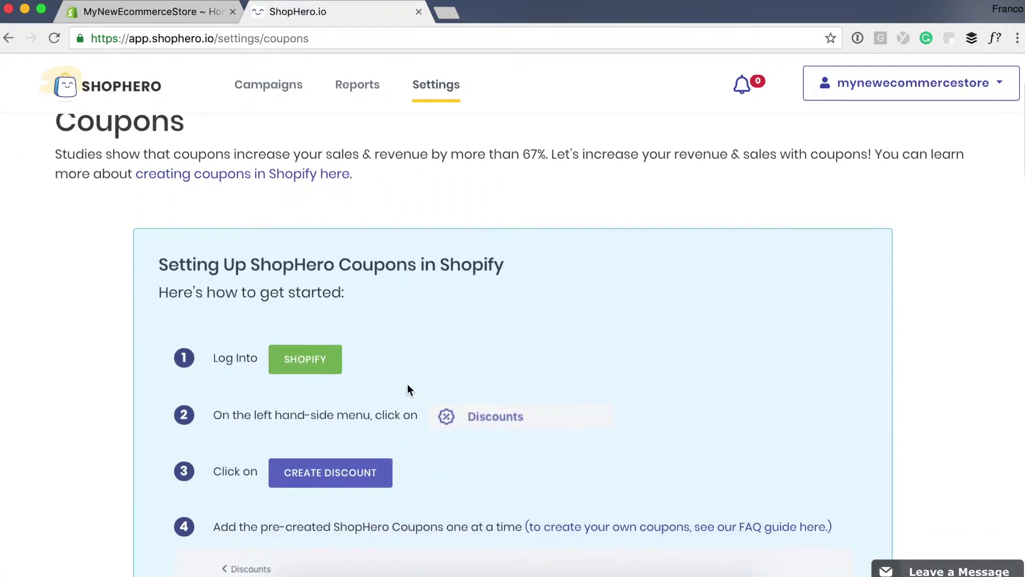
{"action": "scroll", "coordinate": [407, 385], "scroll_direction": "down", "scroll_amount": 2}
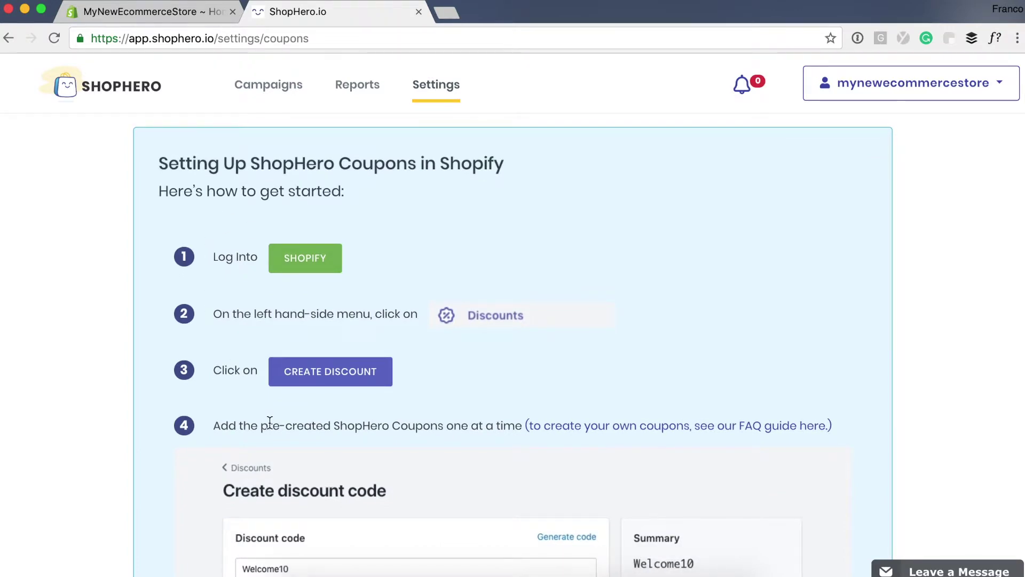
{"action": "scroll", "coordinate": [270, 421], "scroll_direction": "down", "scroll_amount": 15}
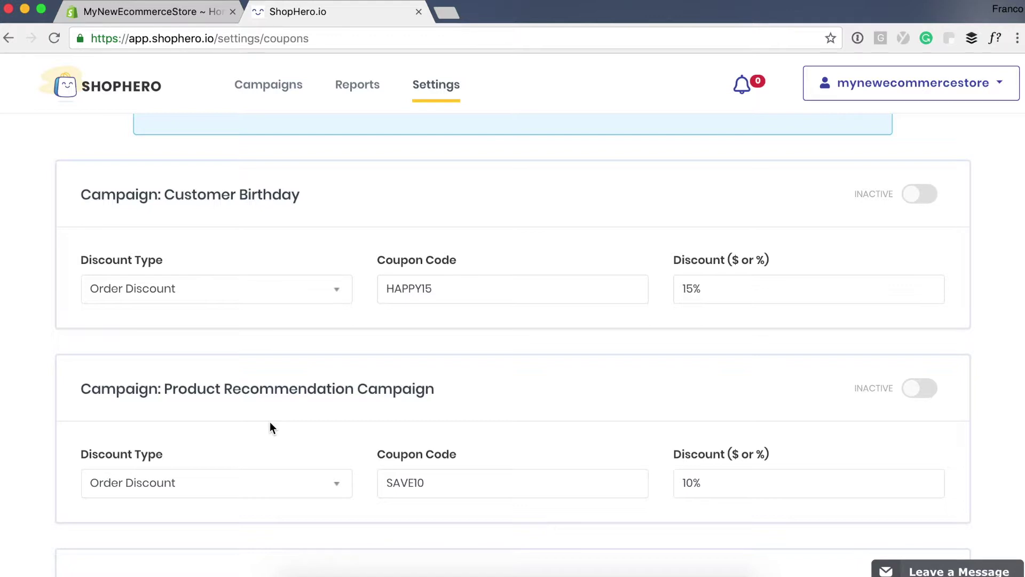
{"action": "scroll", "coordinate": [270, 422], "scroll_direction": "down", "scroll_amount": 3}
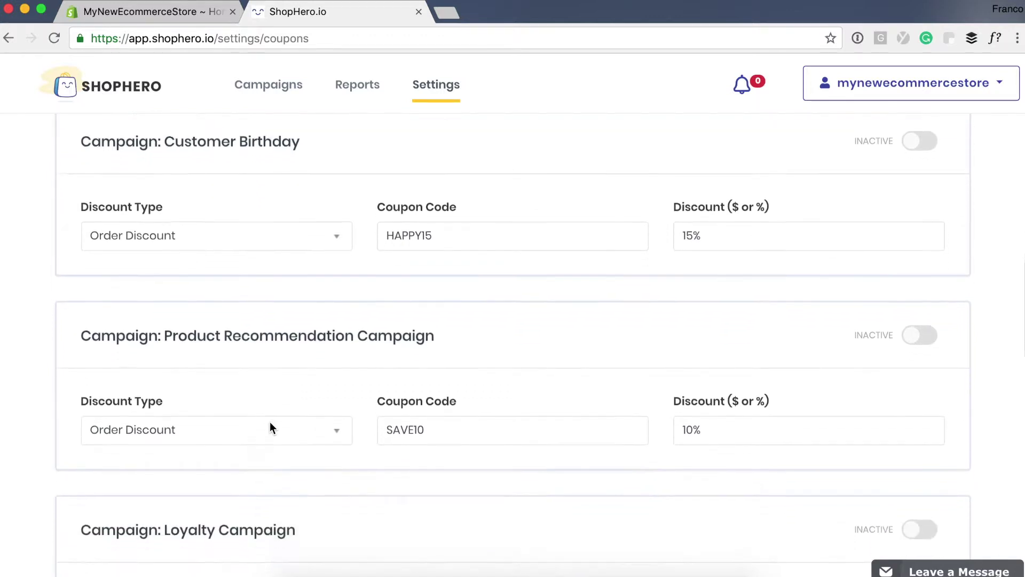
Step: Scroll back up to the coupon setup steps, then switch to the MyNewEcommerceStore Shopify admin tab
{"action": "scroll", "coordinate": [270, 422], "scroll_direction": "down", "scroll_amount": 1}
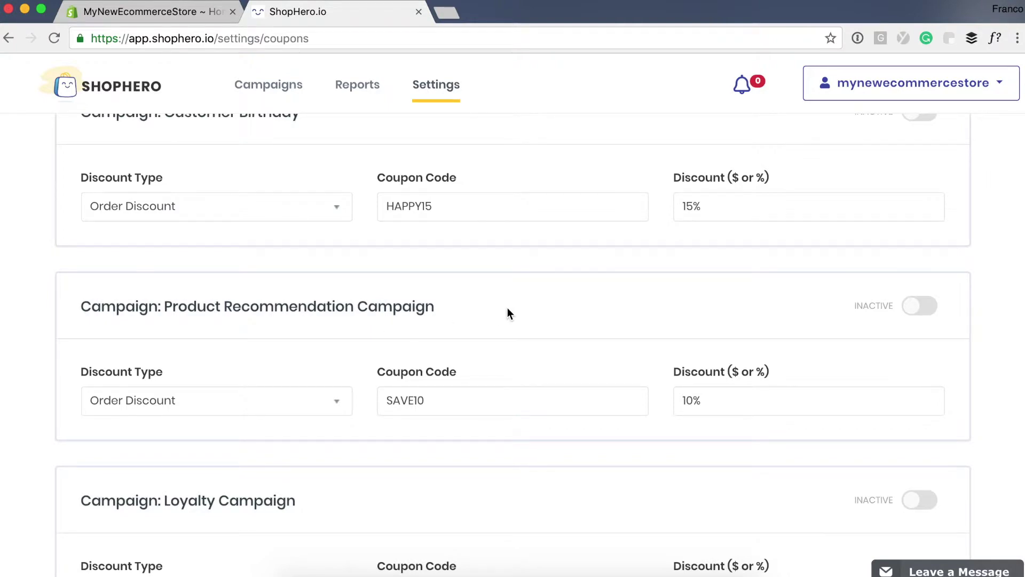
{"action": "scroll", "coordinate": [508, 310], "scroll_direction": "up", "scroll_amount": 10}
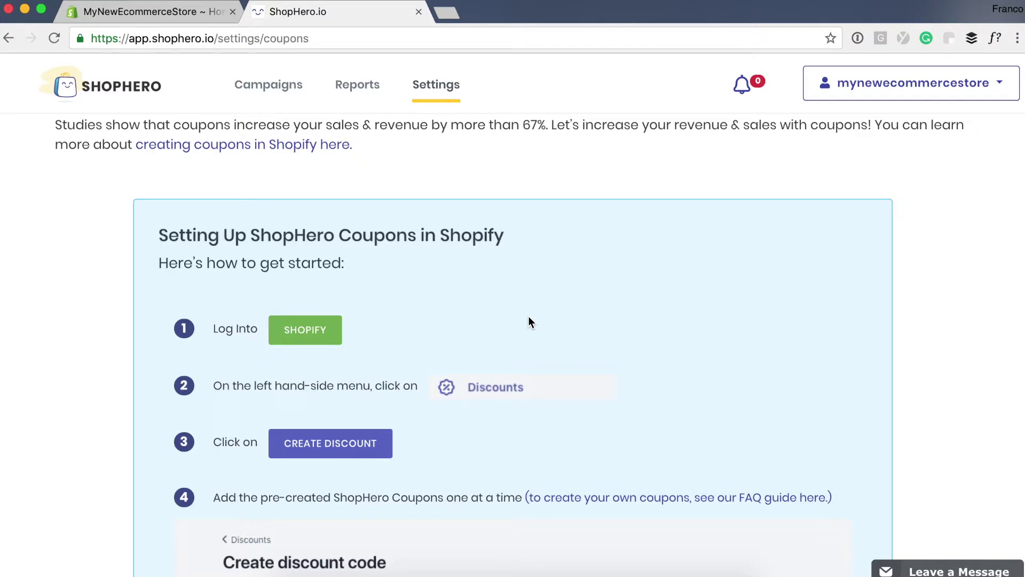
{"action": "key", "text": "ctrl+shift+Tab"}
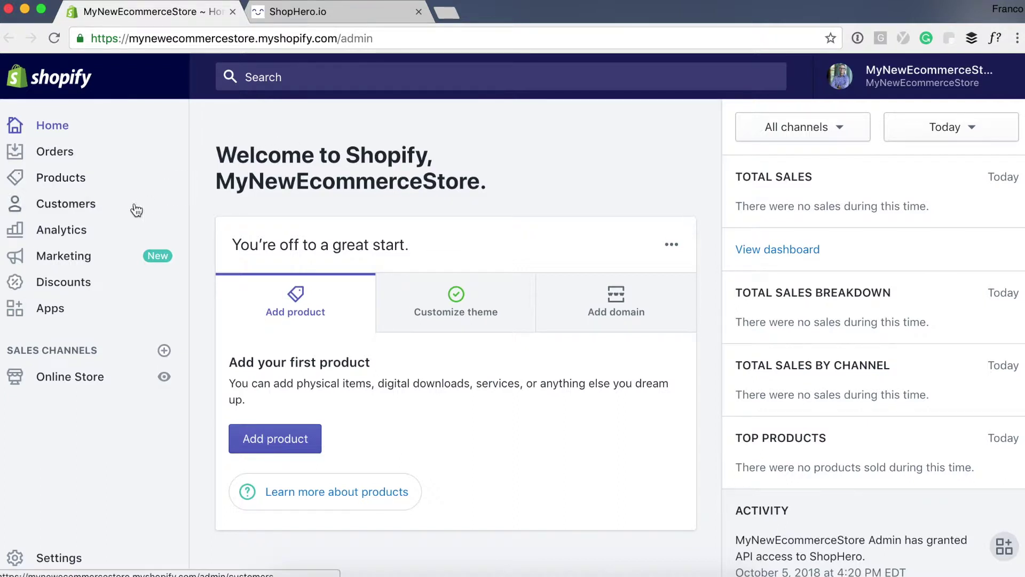
Step: In Shopify's Discounts list, select the existing Welcome15 code, then return to ShopHero
{"action": "left_click", "coordinate": [73, 282]}
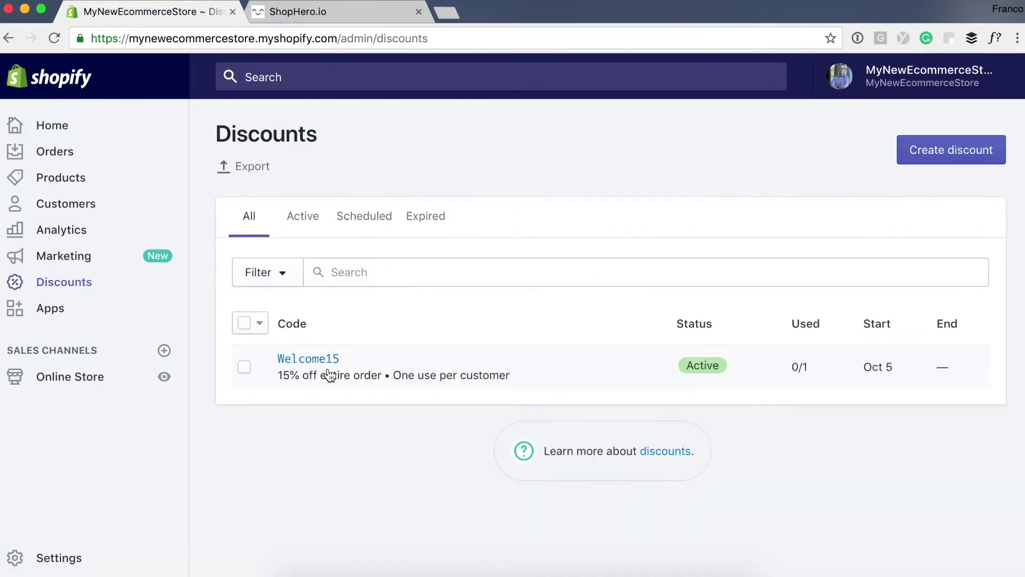
{"action": "left_click", "coordinate": [359, 357]}
{"action": "left_click_drag", "start_coordinate": [361, 362], "coordinate": [263, 362]}
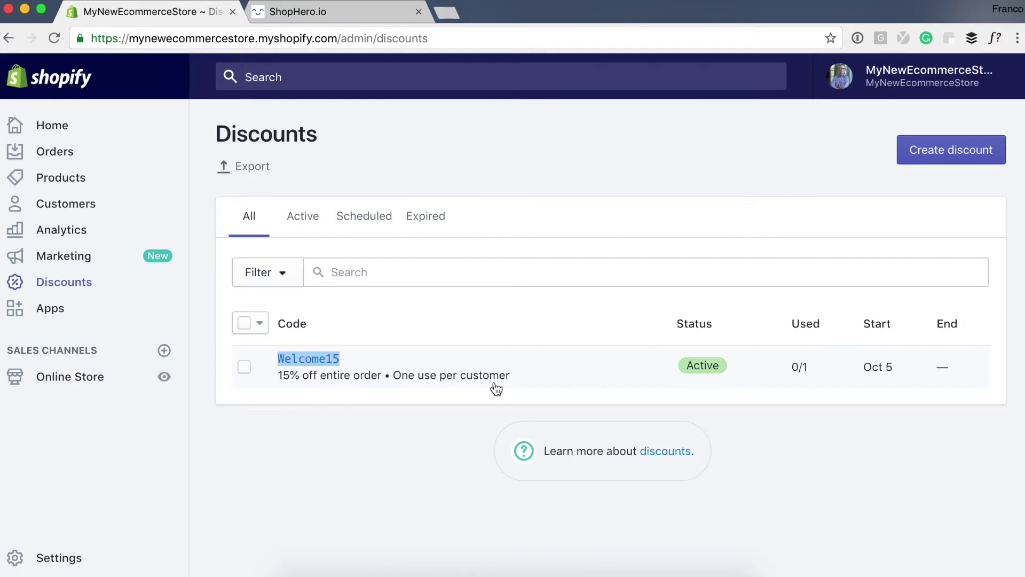
{"action": "left_click", "coordinate": [329, 16]}
Step: Change the Welcome Campaign coupon from WELCOME10 at 10% to Welcome15 at 15%, and save
{"action": "scroll", "coordinate": [496, 480], "scroll_direction": "down", "scroll_amount": 15}
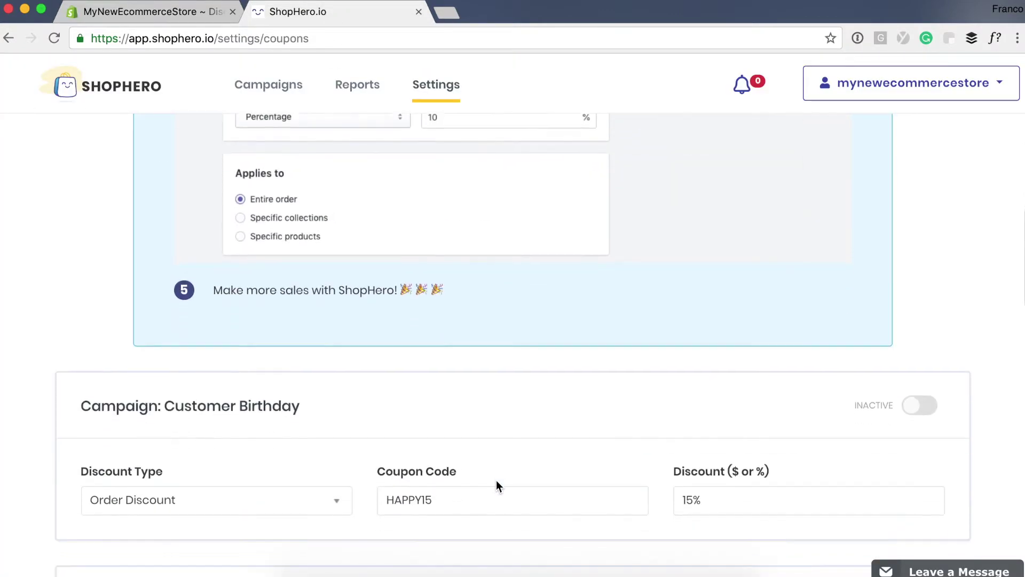
{"action": "scroll", "coordinate": [495, 479], "scroll_direction": "down", "scroll_amount": 10}
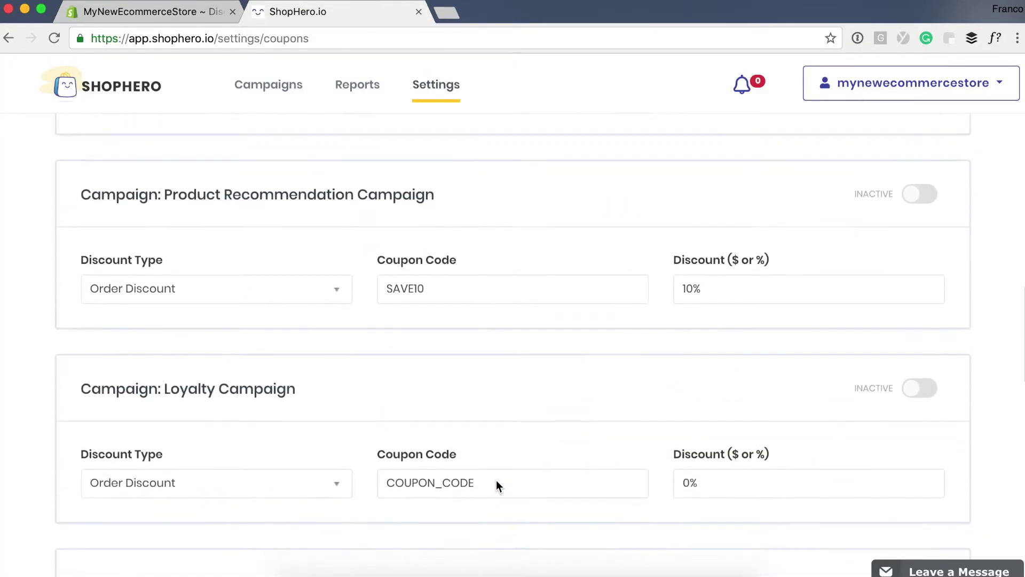
{"action": "scroll", "coordinate": [495, 479], "scroll_direction": "down", "scroll_amount": 12}
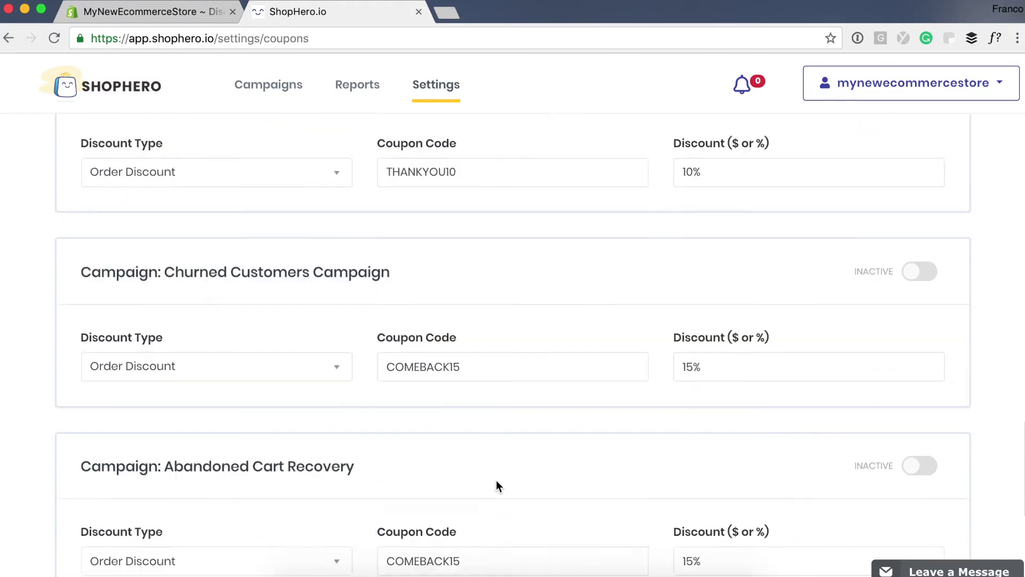
{"action": "scroll", "coordinate": [495, 486], "scroll_direction": "down", "scroll_amount": 4}
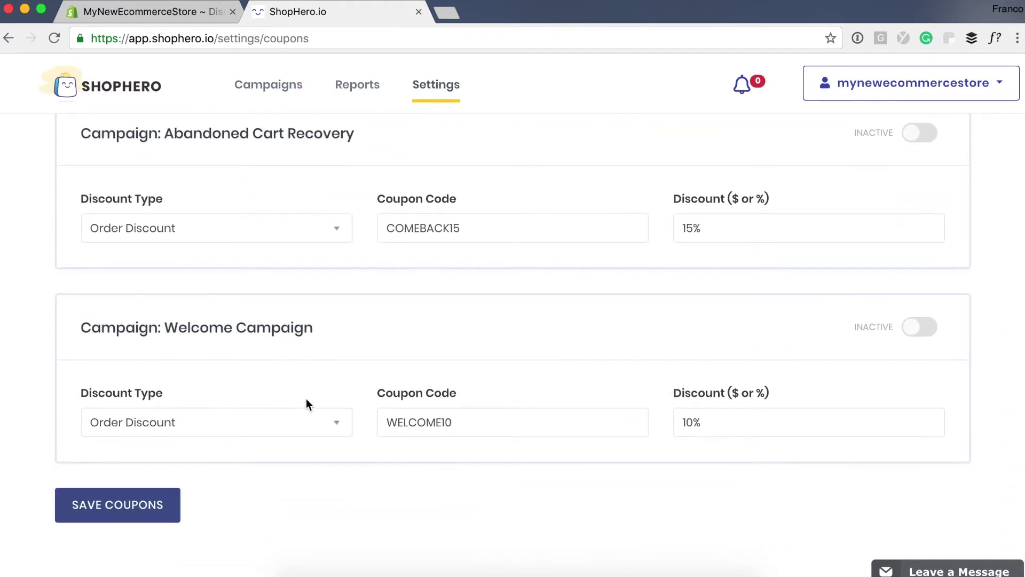
{"action": "left_click_drag", "start_coordinate": [454, 425], "coordinate": [382, 419]}
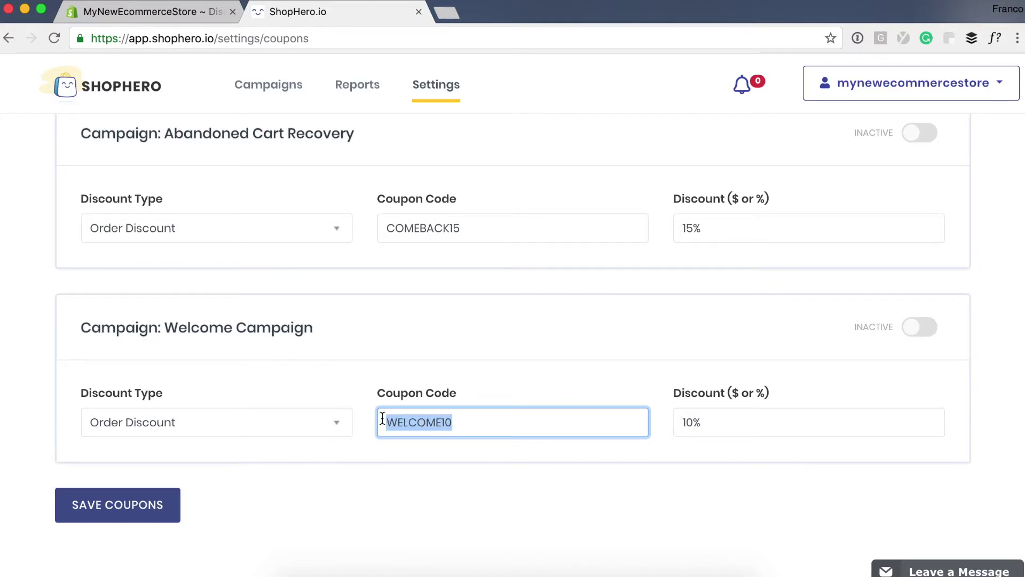
{"action": "type", "text": "Welcome15"}
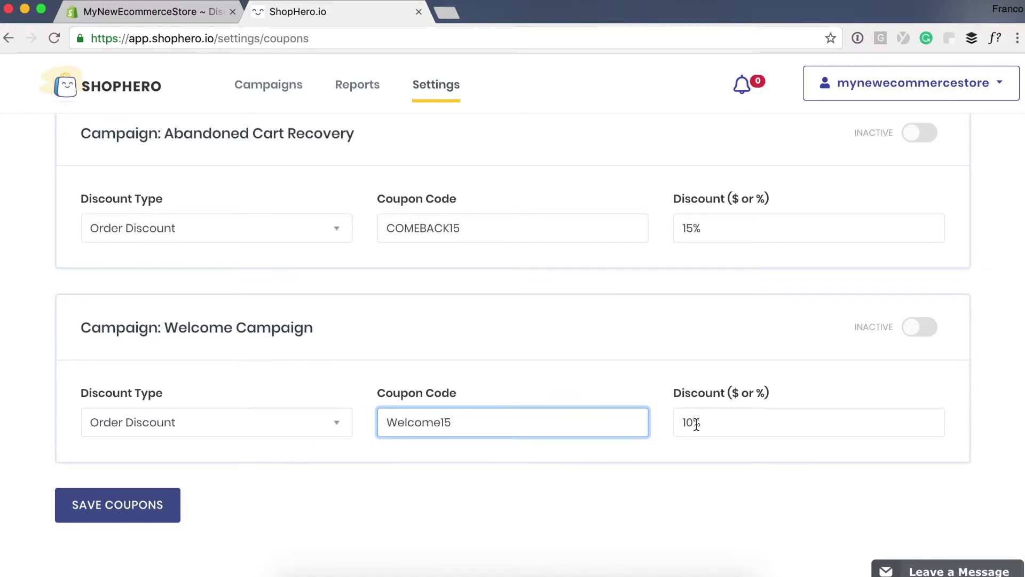
{"action": "left_click_drag", "start_coordinate": [693, 421], "coordinate": [685, 421]}
{"action": "type", "text": "15"}
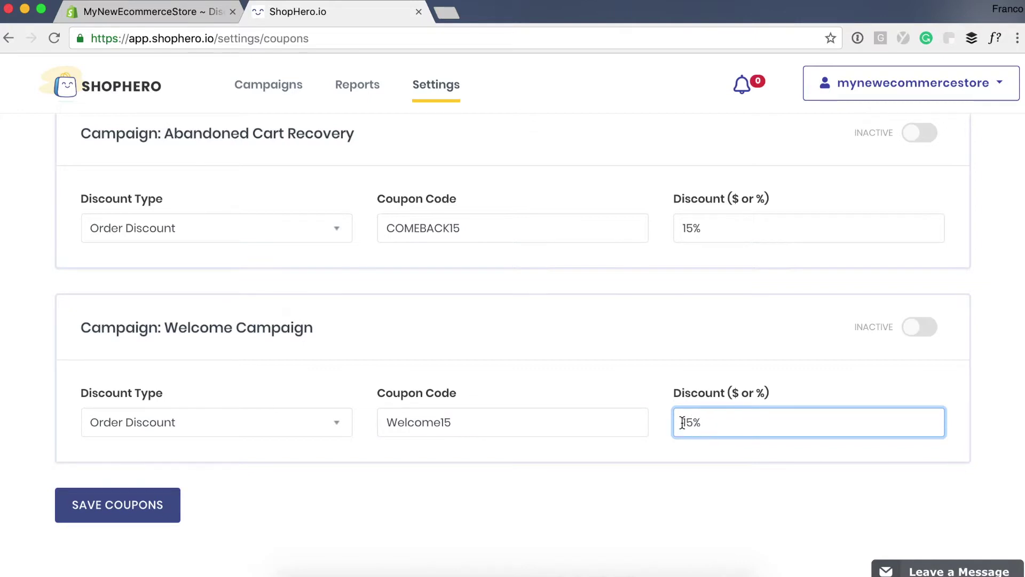
{"action": "left_click", "coordinate": [920, 326]}
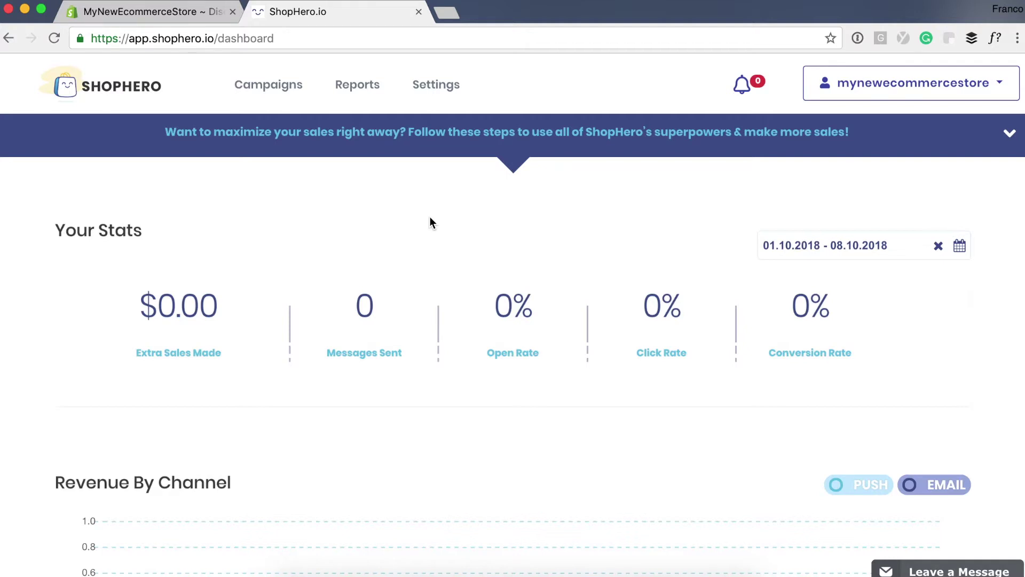
Step: In Settings > Coupons, select the Customer Birthday code HAPPY15, then switch to Shopify Discounts
{"action": "left_click", "coordinate": [436, 84]}
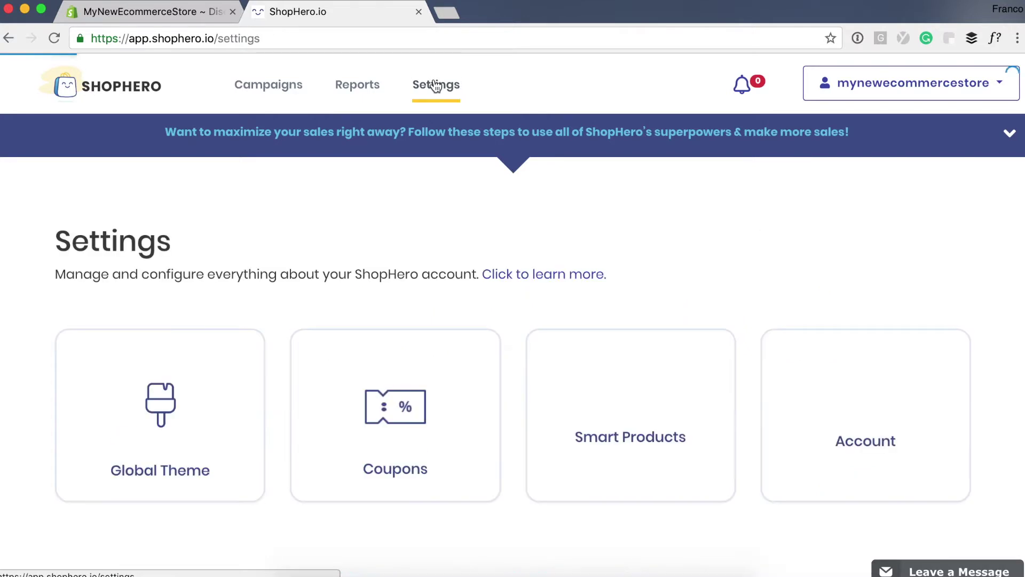
{"action": "left_click", "coordinate": [441, 369]}
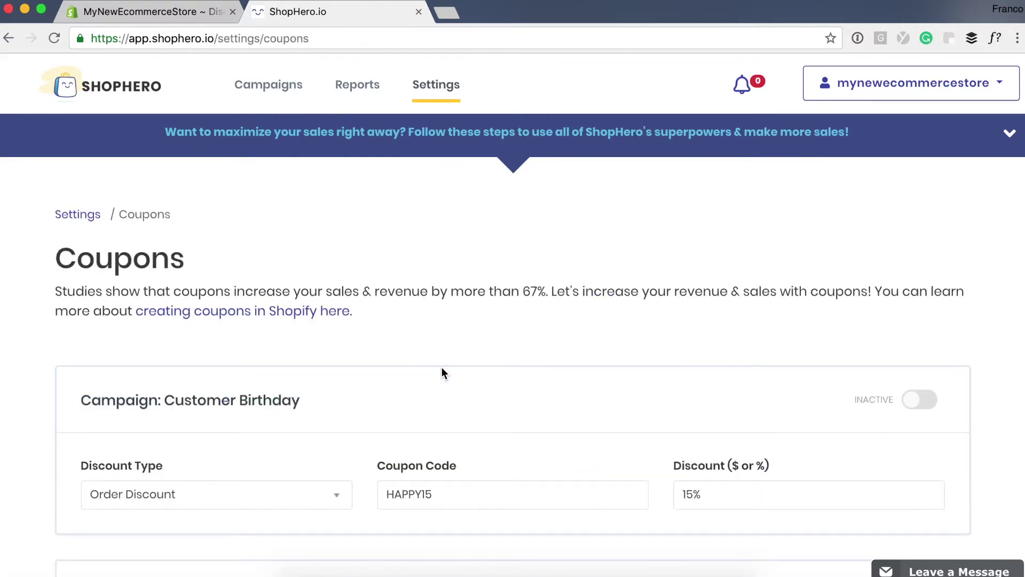
{"action": "scroll", "coordinate": [440, 373], "scroll_direction": "down", "scroll_amount": 1}
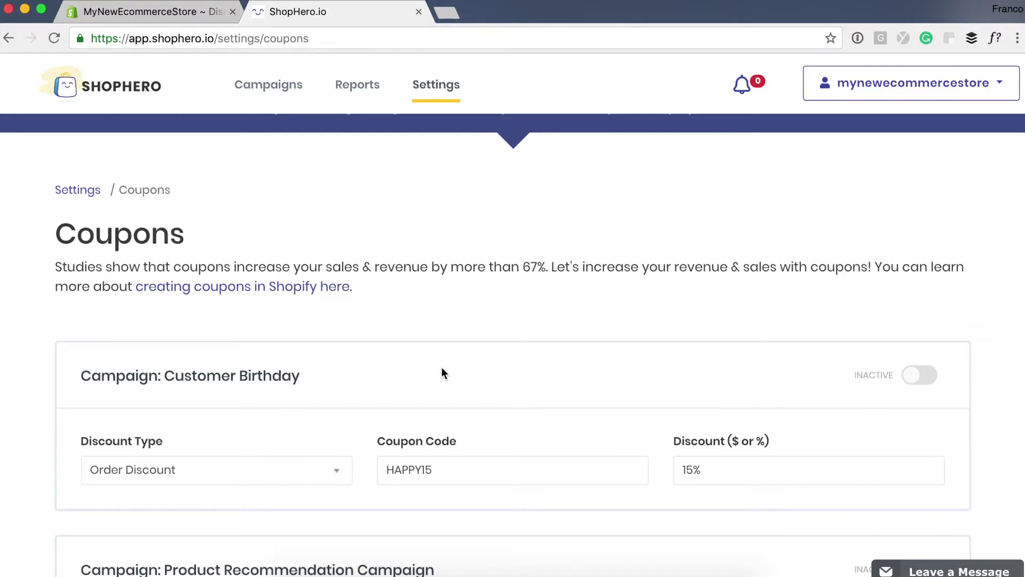
{"action": "scroll", "coordinate": [442, 368], "scroll_direction": "down", "scroll_amount": 4}
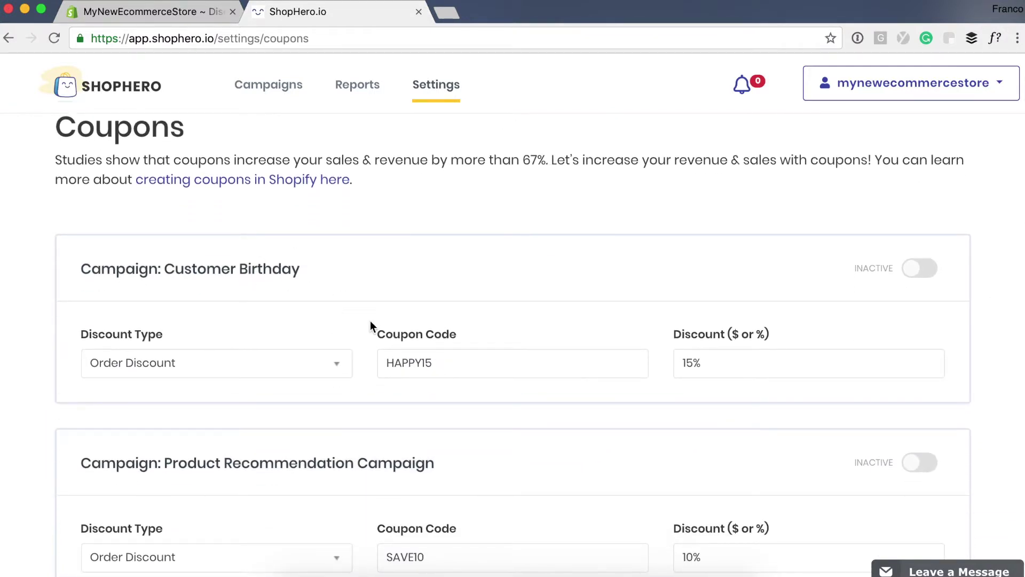
{"action": "left_click_drag", "start_coordinate": [447, 358], "coordinate": [363, 361]}
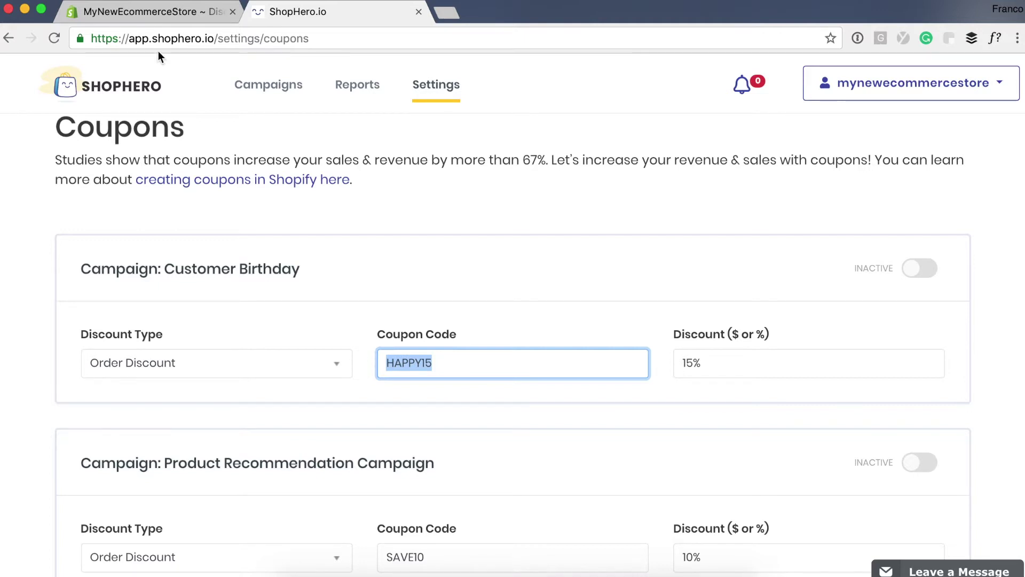
{"action": "left_click", "coordinate": [144, 12]}
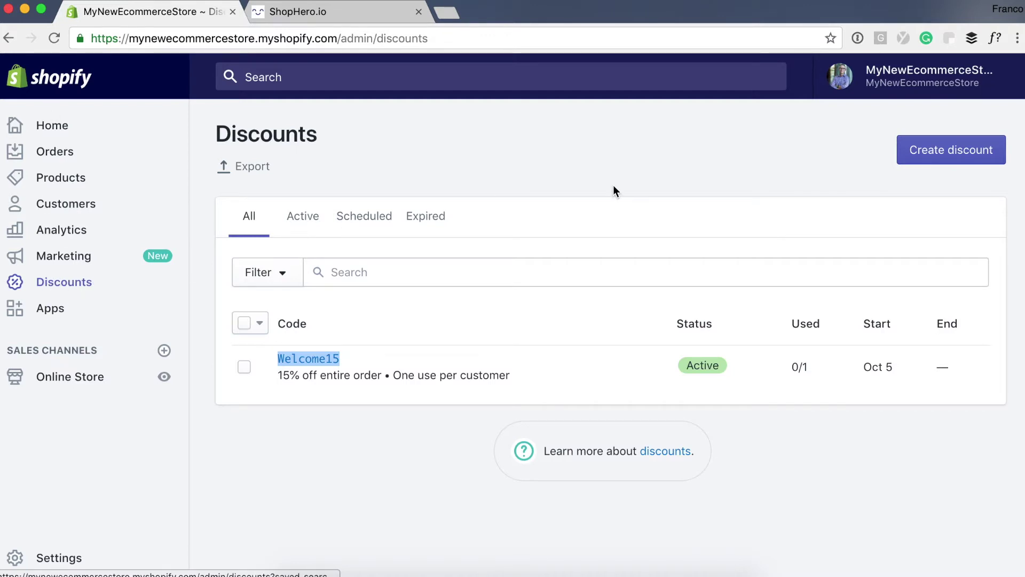
Step: Create a new Shopify discount and enter HAPPY15 as the discount code
{"action": "left_click", "coordinate": [948, 153]}
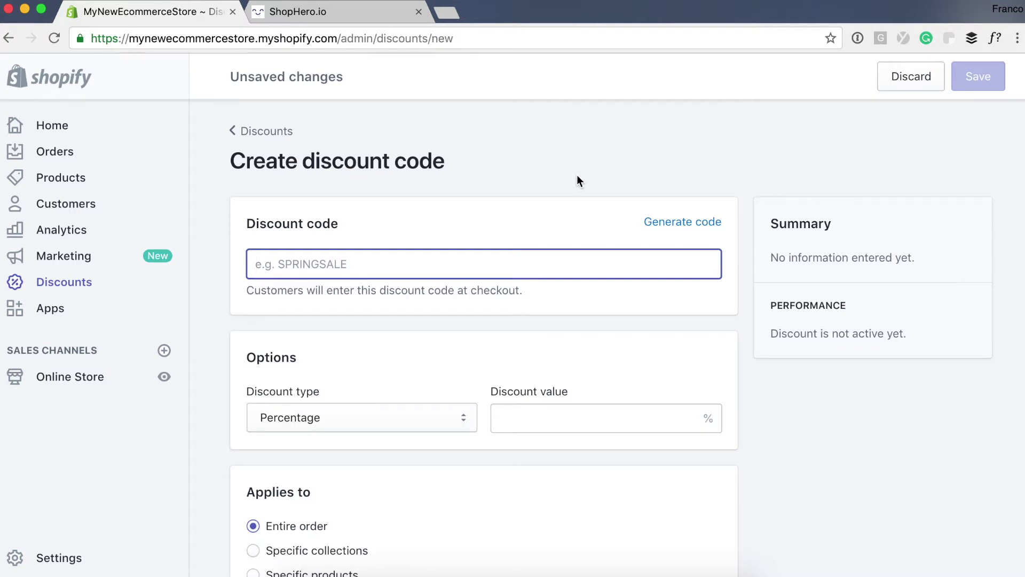
{"action": "left_click_drag", "start_coordinate": [260, 223], "coordinate": [329, 264]}
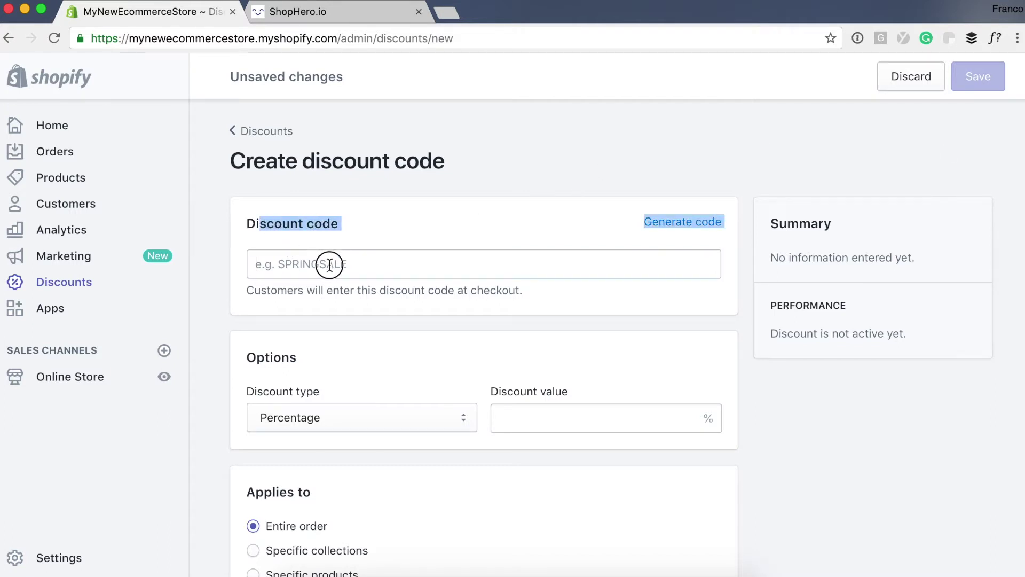
{"action": "left_click", "coordinate": [330, 265]}
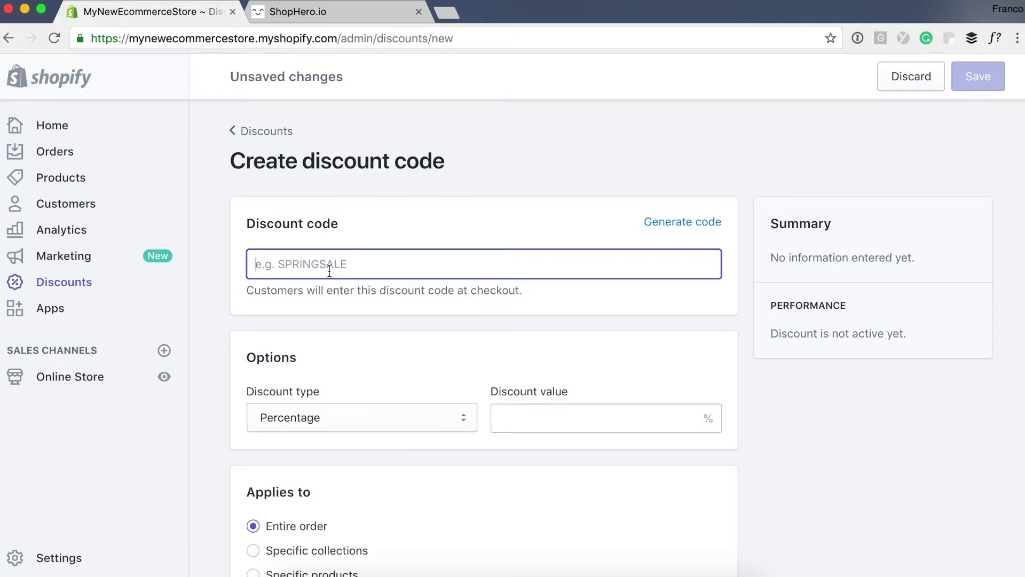
{"action": "type", "text": "HAPPY15"}
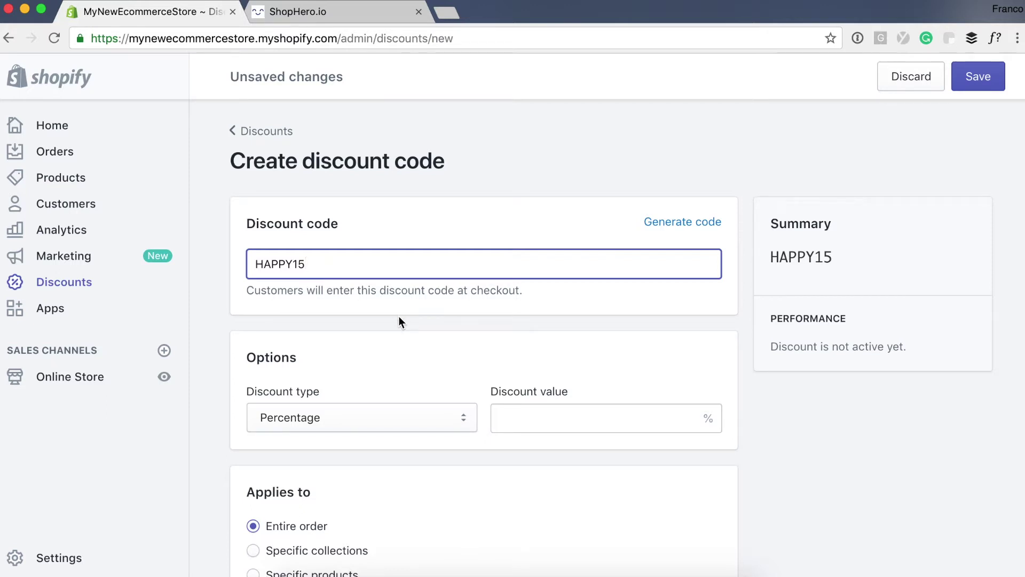
{"action": "scroll", "coordinate": [398, 316], "scroll_direction": "down", "scroll_amount": 3}
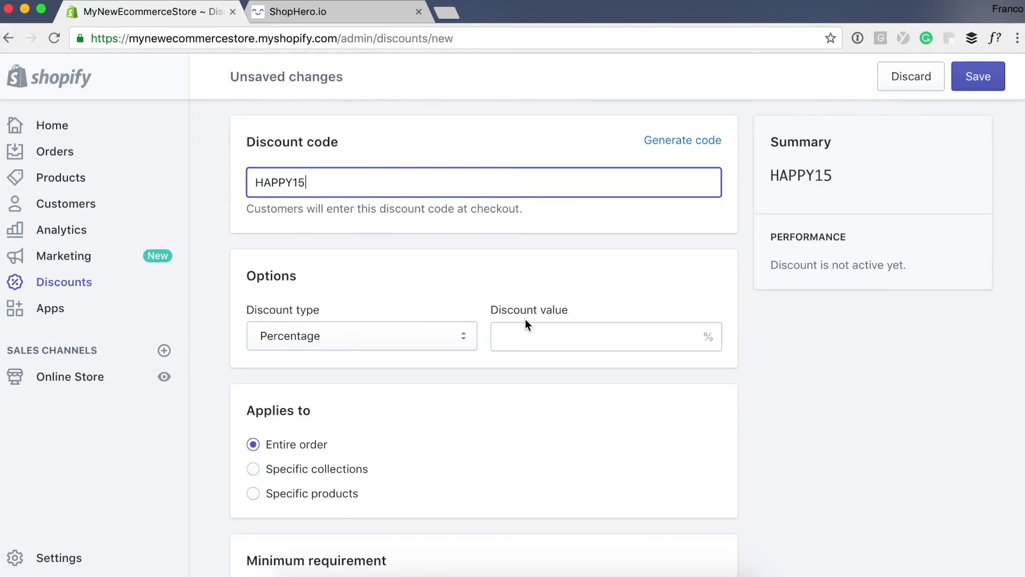
Step: Set the HAPPY15 discount value to 15% and save the discount
{"action": "left_click", "coordinate": [555, 345]}
{"action": "type", "text": "15"}
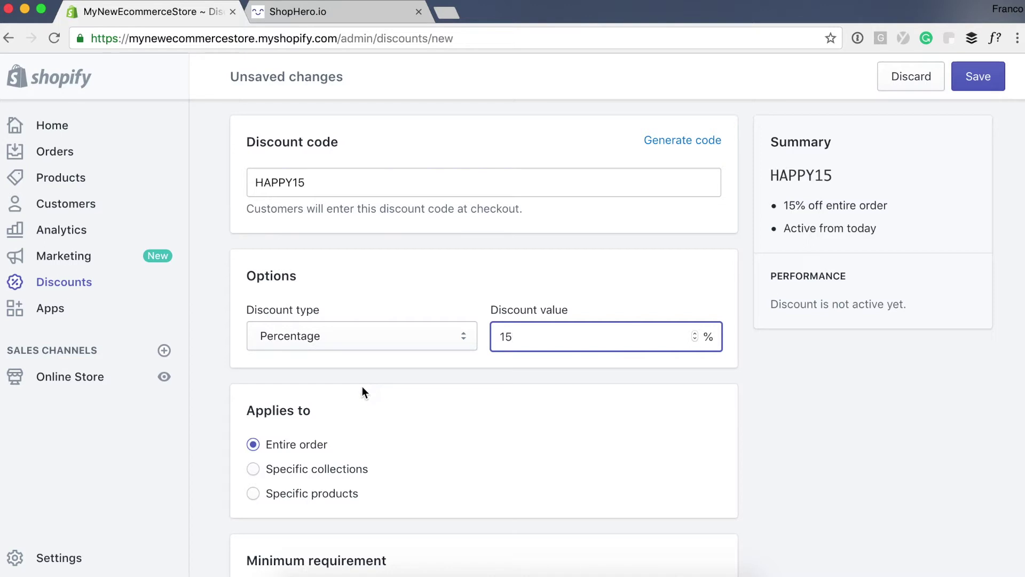
{"action": "scroll", "coordinate": [307, 456], "scroll_direction": "down", "scroll_amount": 5}
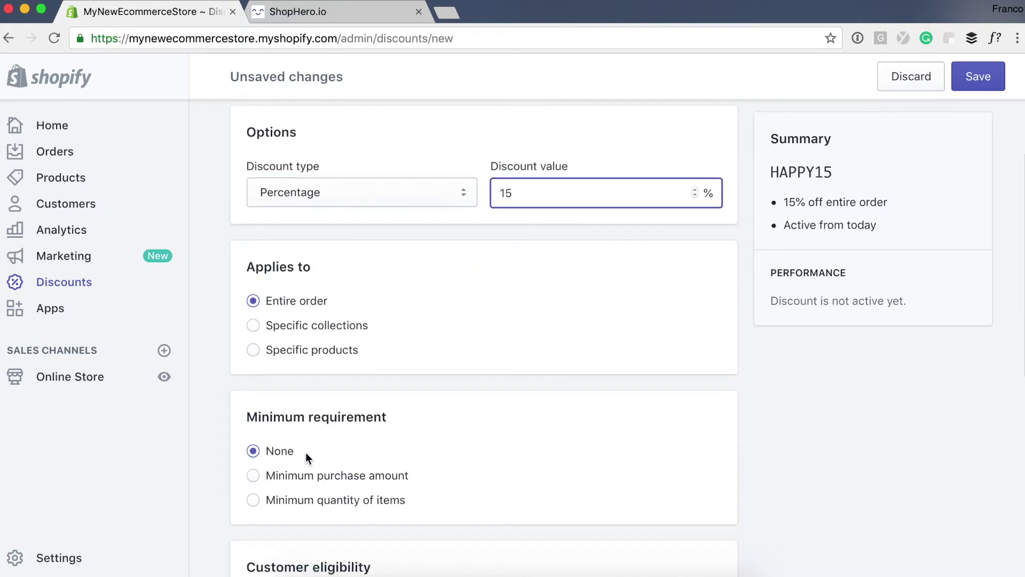
{"action": "scroll", "coordinate": [306, 453], "scroll_direction": "down", "scroll_amount": 3}
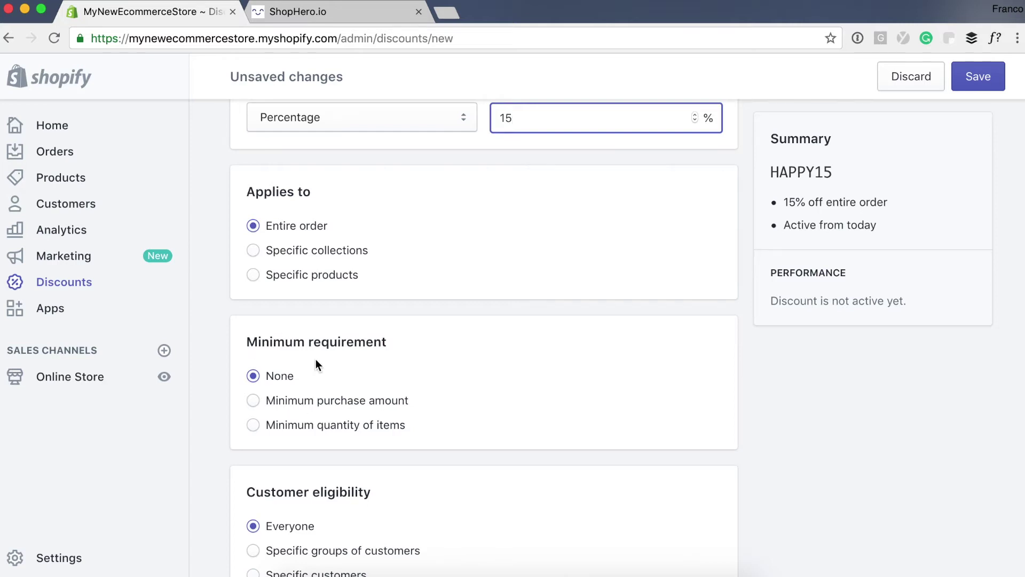
{"action": "scroll", "coordinate": [360, 342], "scroll_direction": "down", "scroll_amount": 4}
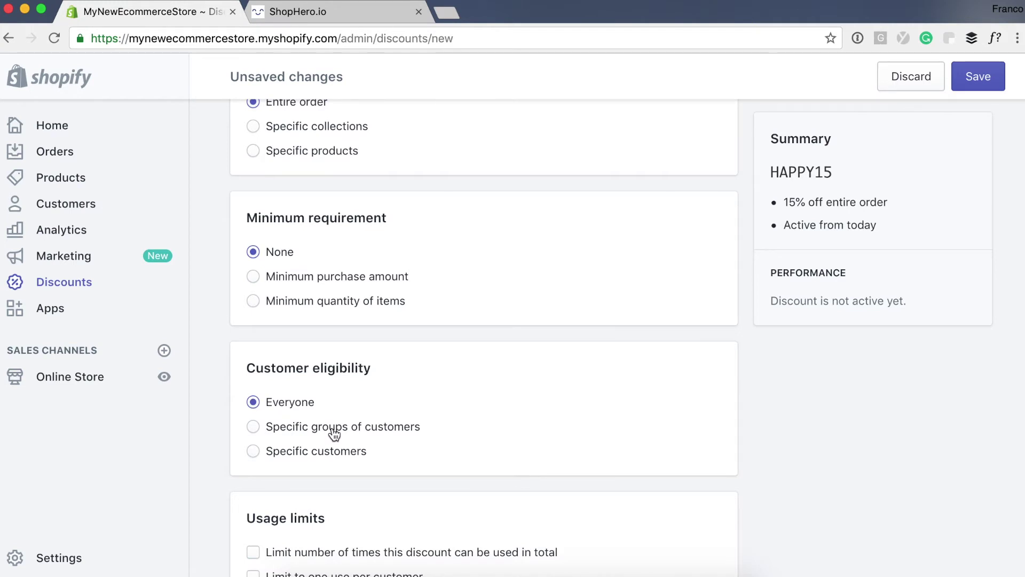
{"action": "scroll", "coordinate": [334, 433], "scroll_direction": "down", "scroll_amount": 5}
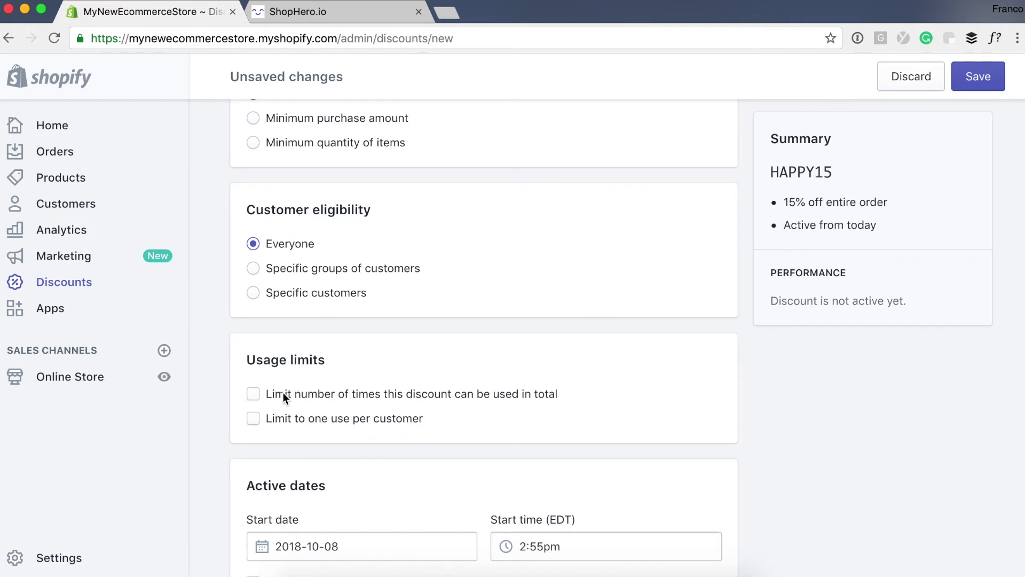
{"action": "scroll", "coordinate": [341, 404], "scroll_direction": "down", "scroll_amount": 4}
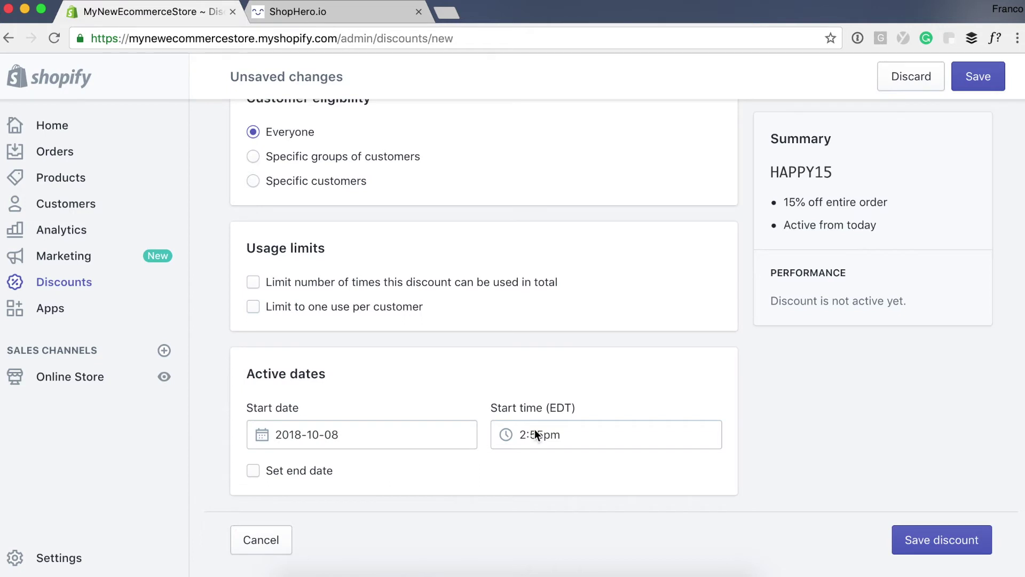
{"action": "left_click", "coordinate": [938, 540]}
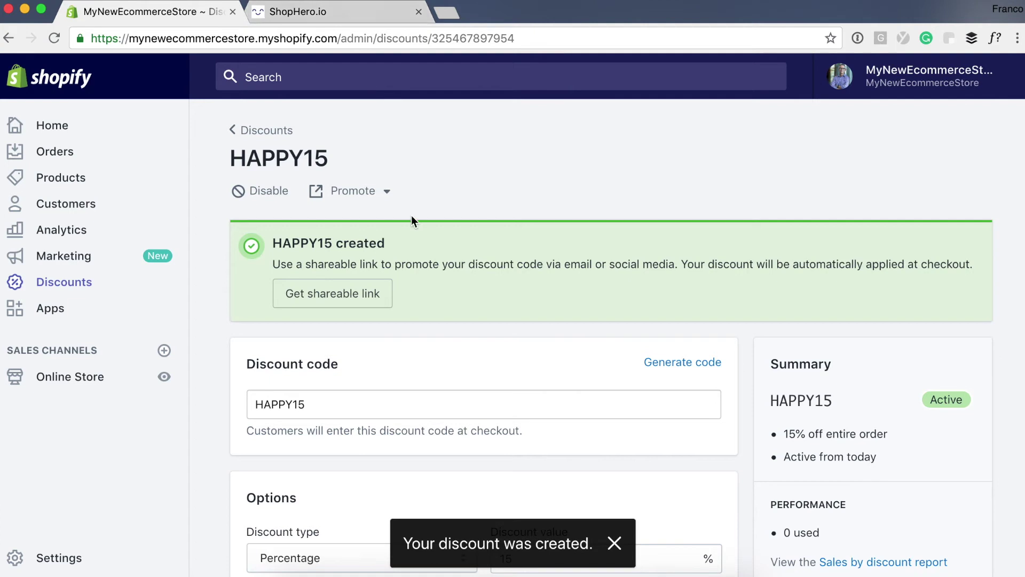
Step: Go back to the Discounts list showing HAPPY15 active, then switch to ShopHero's coupon settings
{"action": "left_click", "coordinate": [267, 132]}
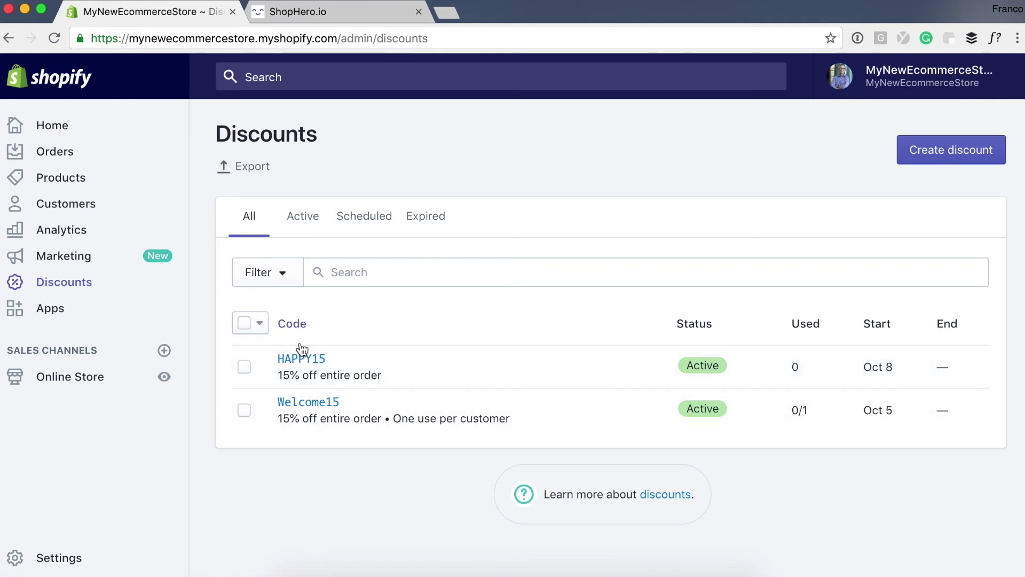
{"action": "left_click", "coordinate": [316, 12]}
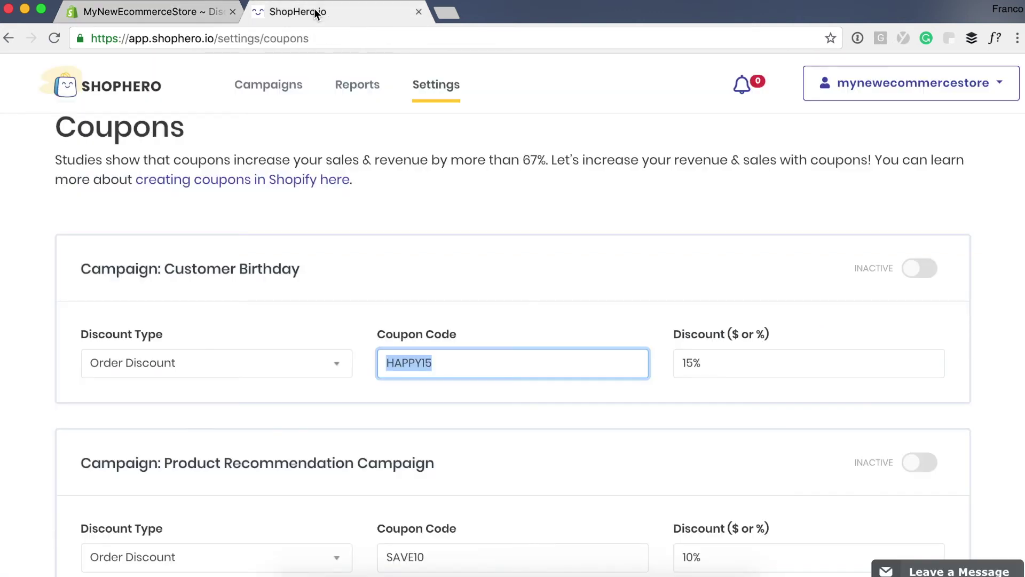
Step: Toggle the Customer Birthday campaign with HAPPY15 at 15% to ACTIVE
{"action": "left_click", "coordinate": [928, 270]}
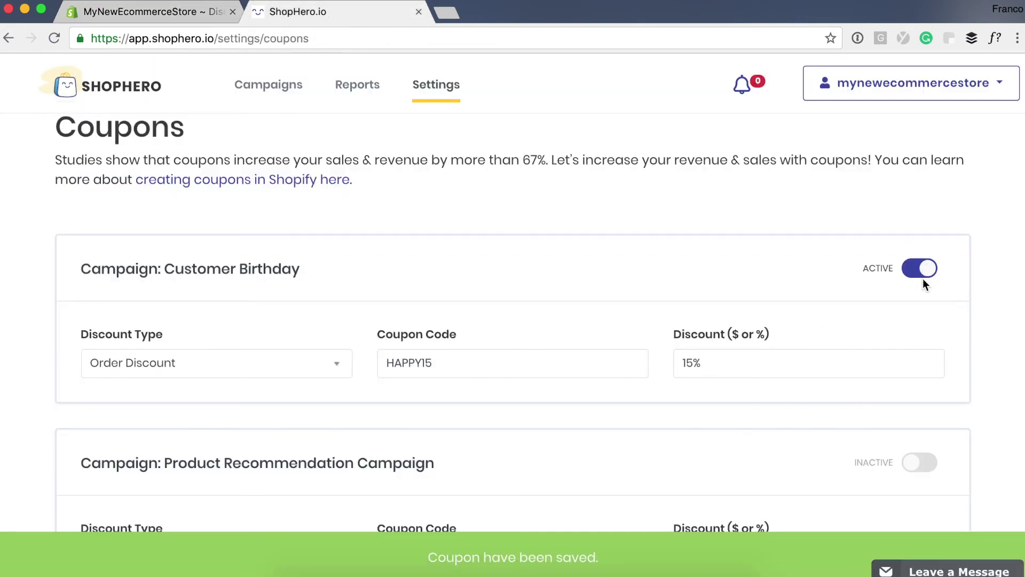